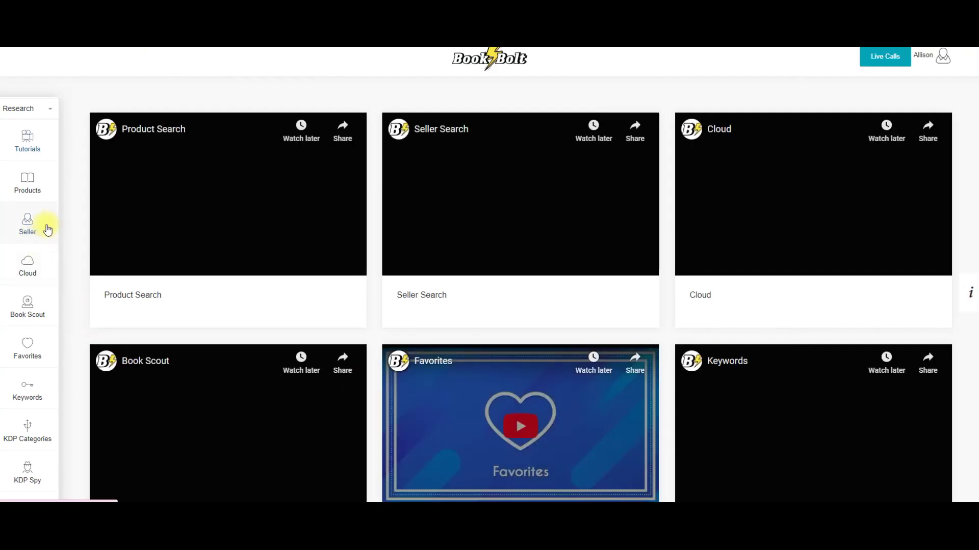
- Run a Cloud Top 100 bestseller search limited to the Calendar category
left_click(26, 225)
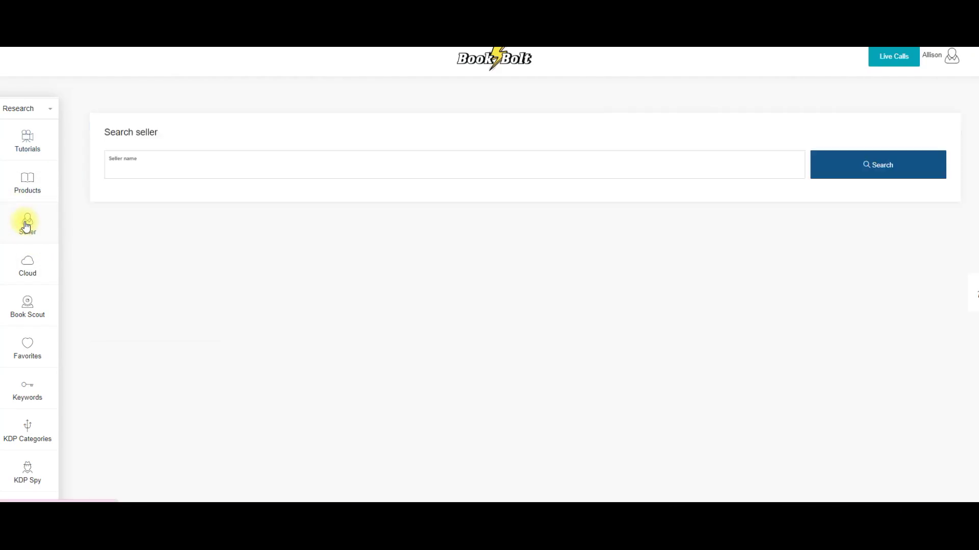
left_click(35, 272)
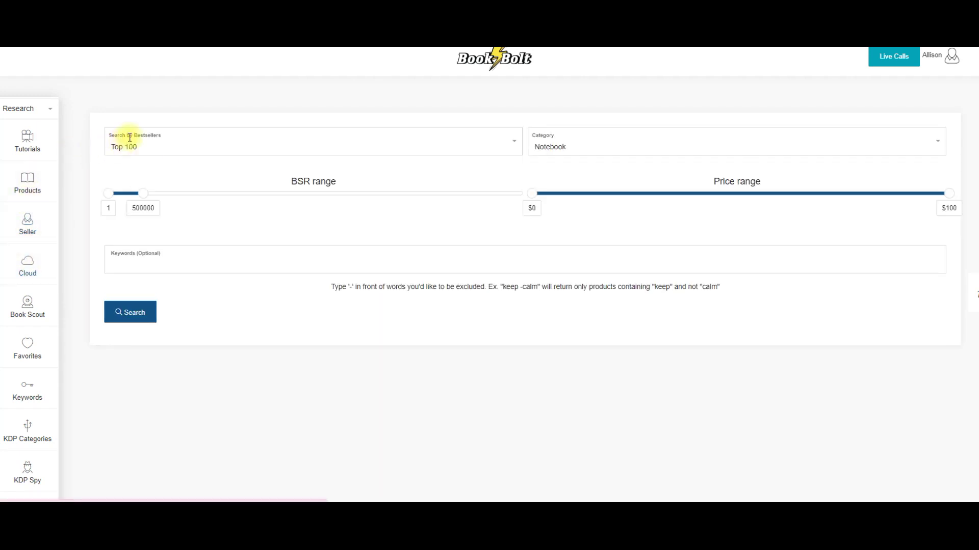
left_click(557, 143)
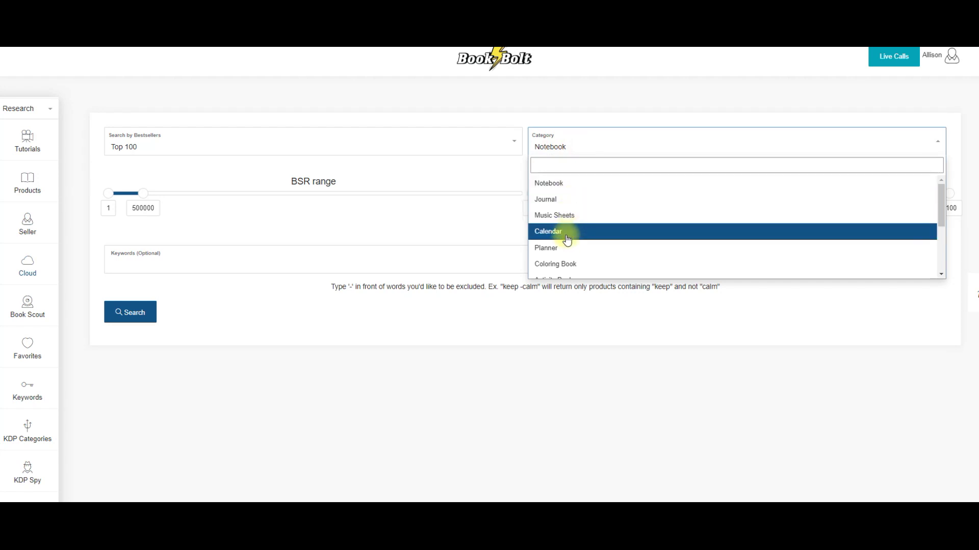
scroll(602, 252, "down", 3)
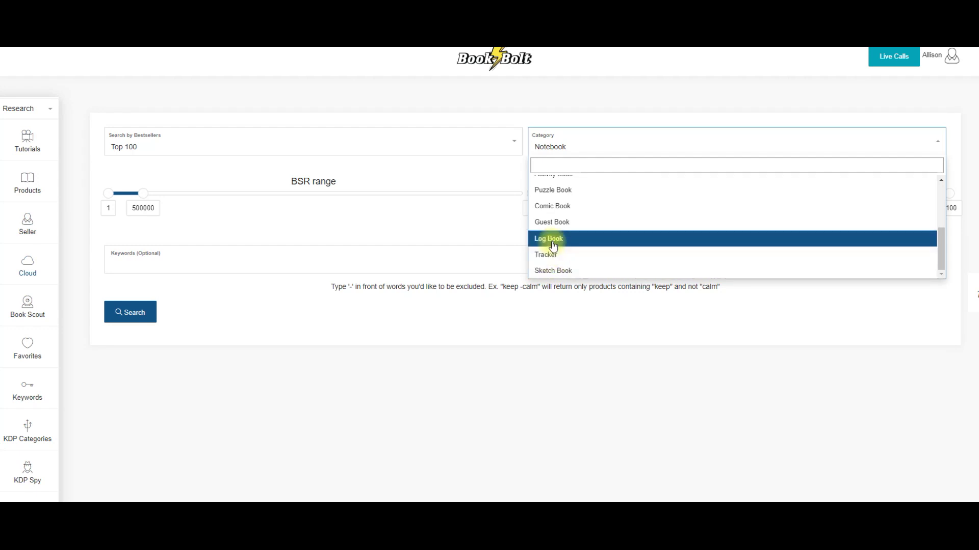
scroll(552, 204, "up", 3)
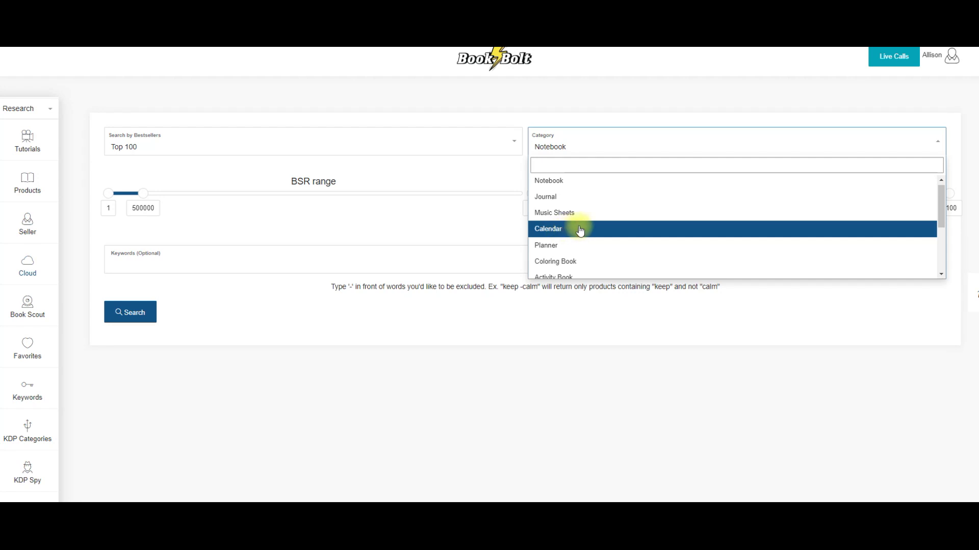
left_click(572, 230)
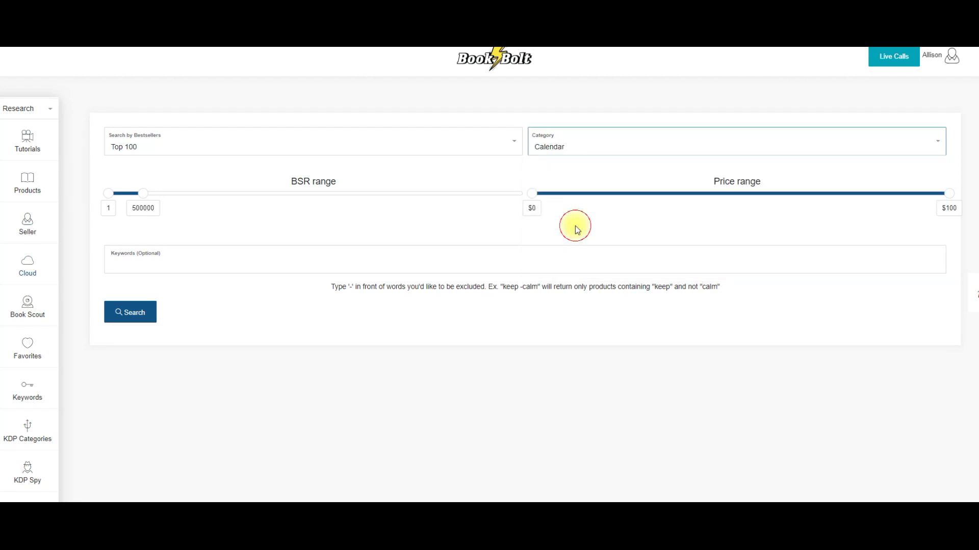
left_click(131, 312)
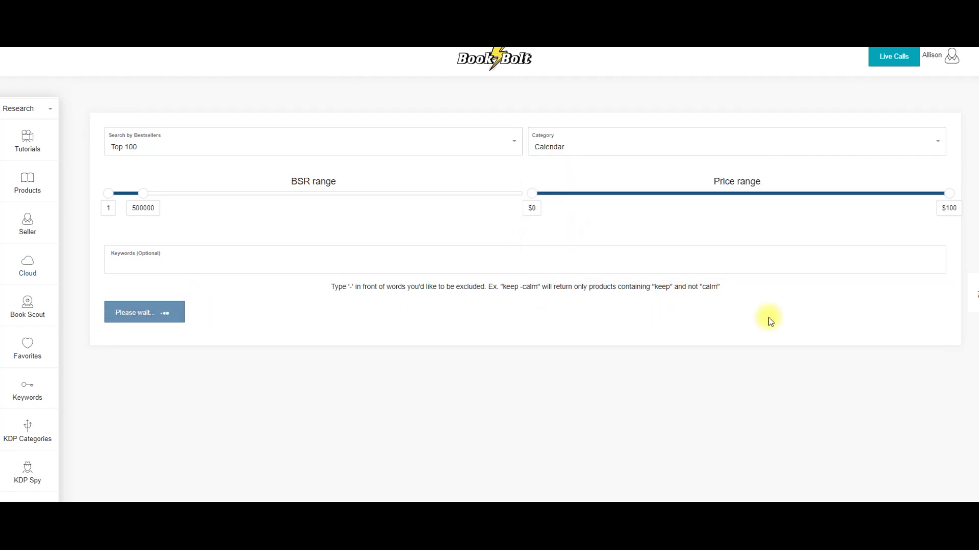
- Scroll through the Calendar bestseller results to find the Pocket Calendar 2025-2026 for Purse
scroll(748, 310, "down", 4)
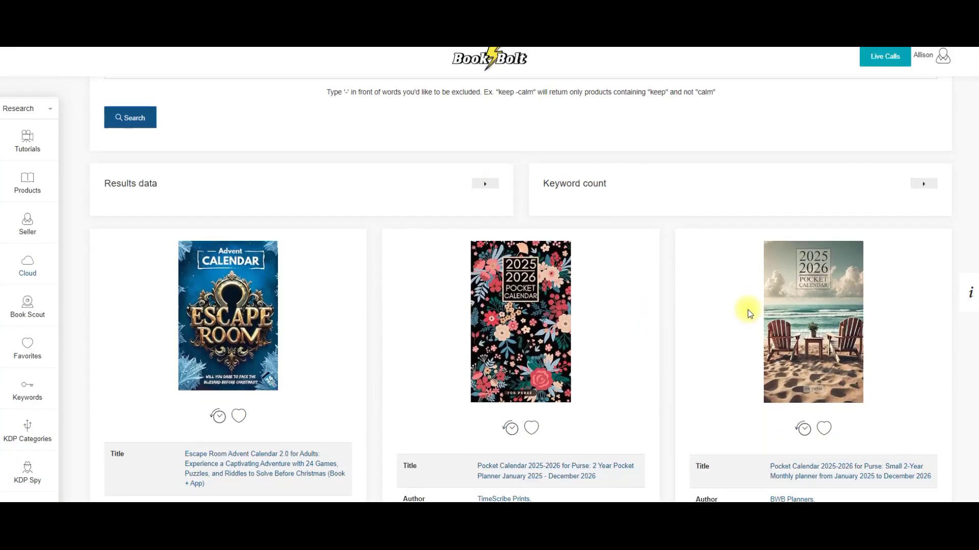
scroll(734, 308, "down", 2)
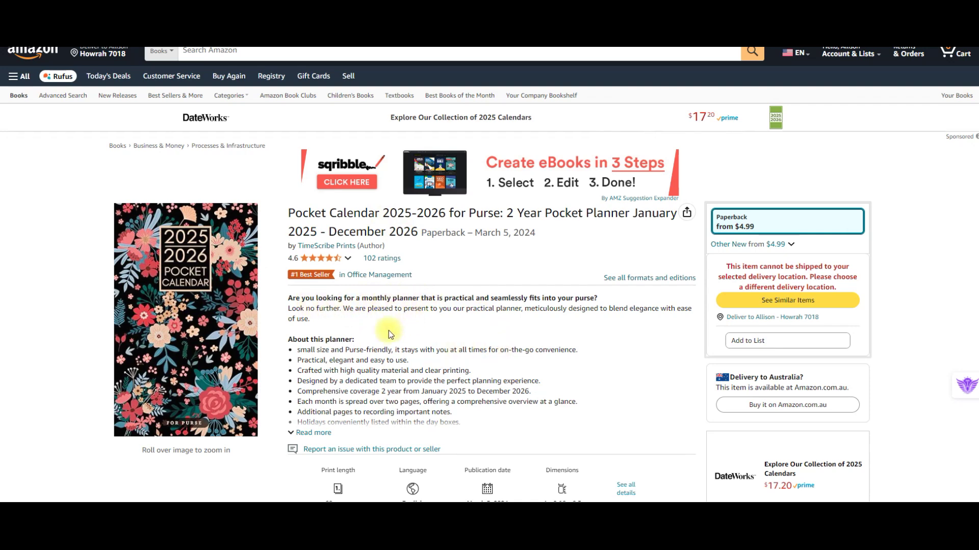
- Expand the Pocket Calendar's full description and scroll through its 'From the Publisher' images
scroll(384, 365, "down", 1)
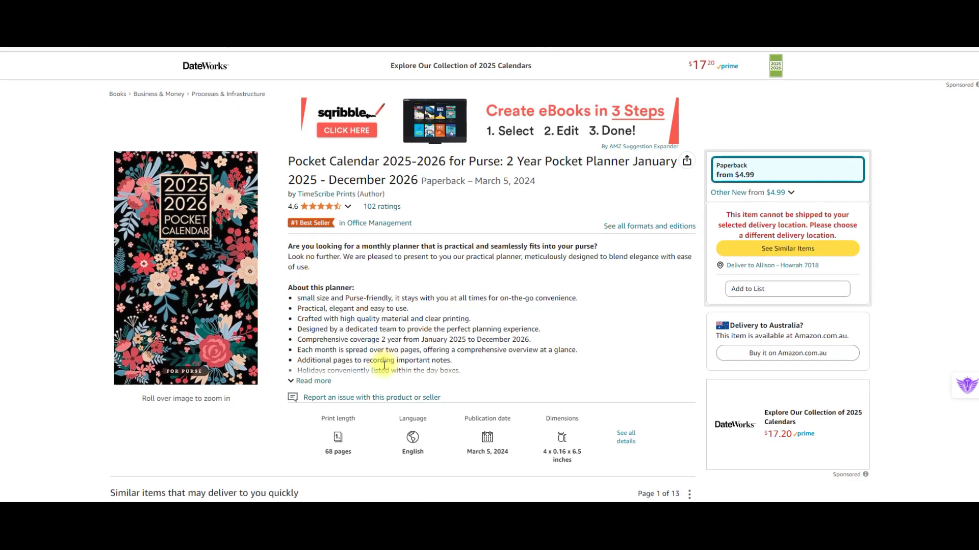
left_click(309, 381)
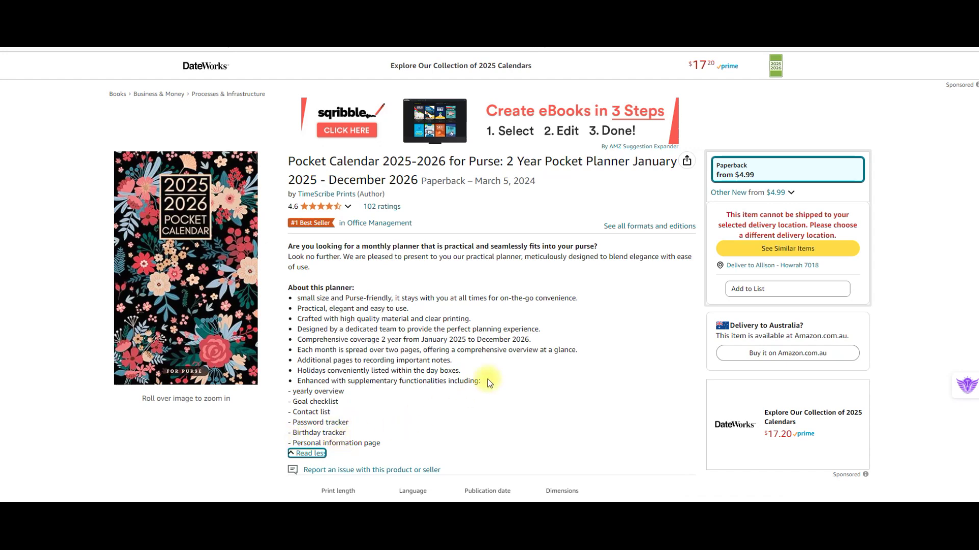
scroll(472, 373, "down", 2)
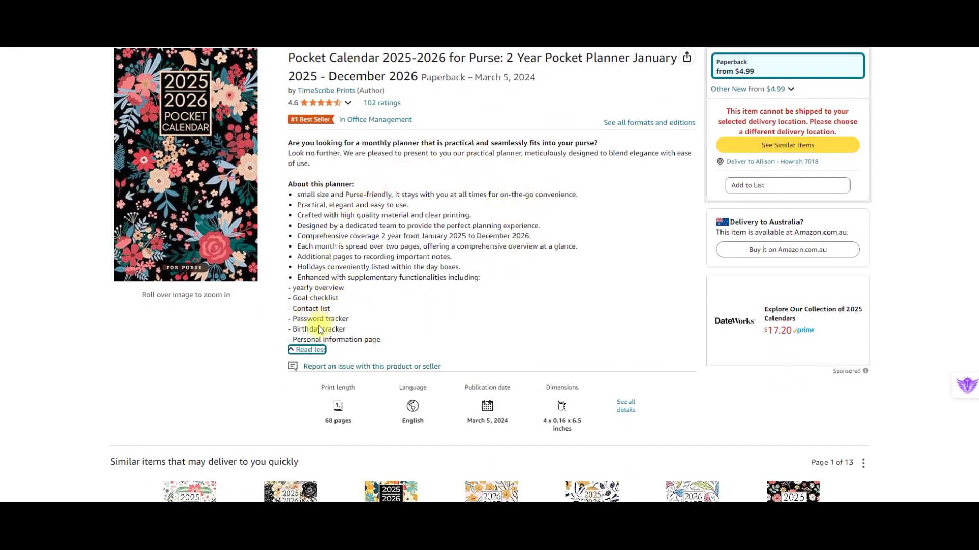
scroll(515, 292, "down", 10)
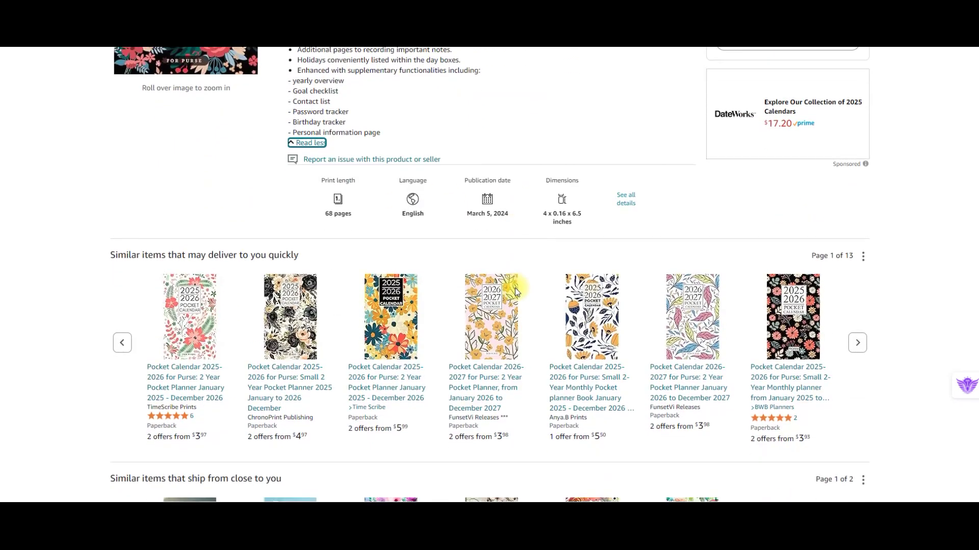
scroll(515, 291, "down", 8)
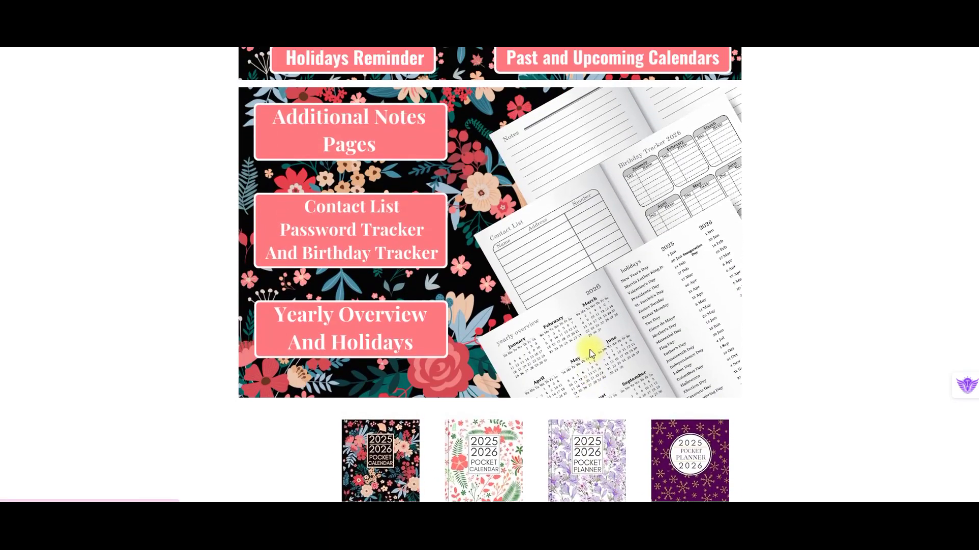
scroll(592, 352, "up", 17)
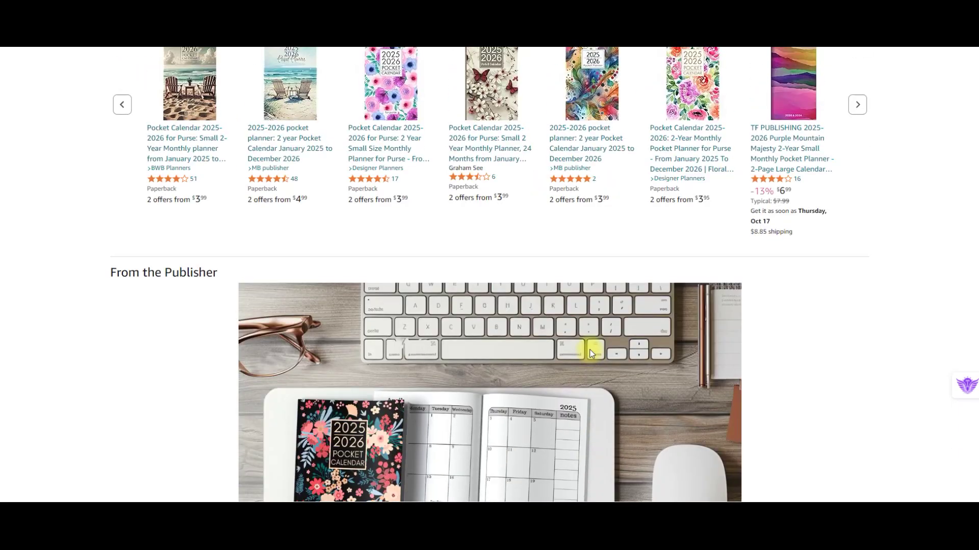
scroll(591, 352, "up", 17)
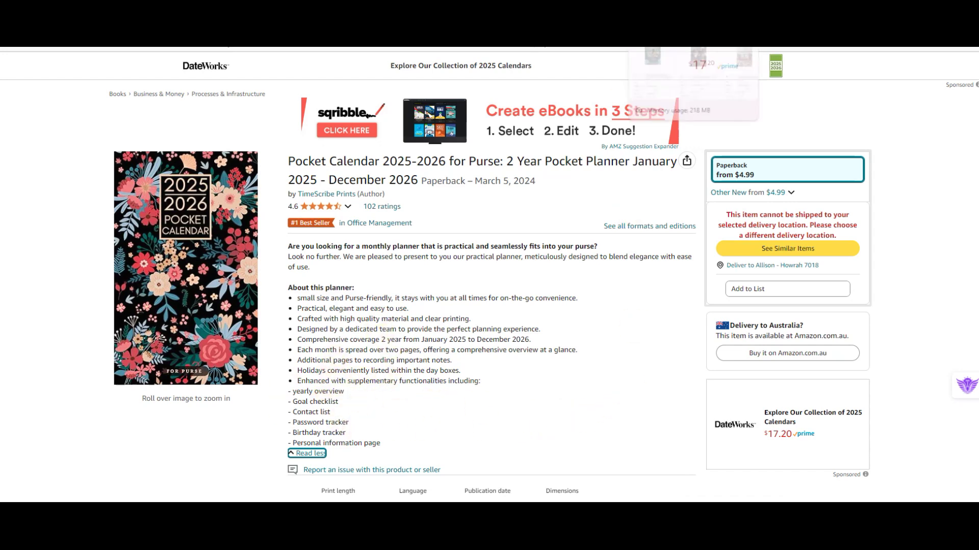
- Return to the Book Bolt Calendar bestseller results and scroll through them
left_click(663, 91)
scroll(428, 299, "down", 10)
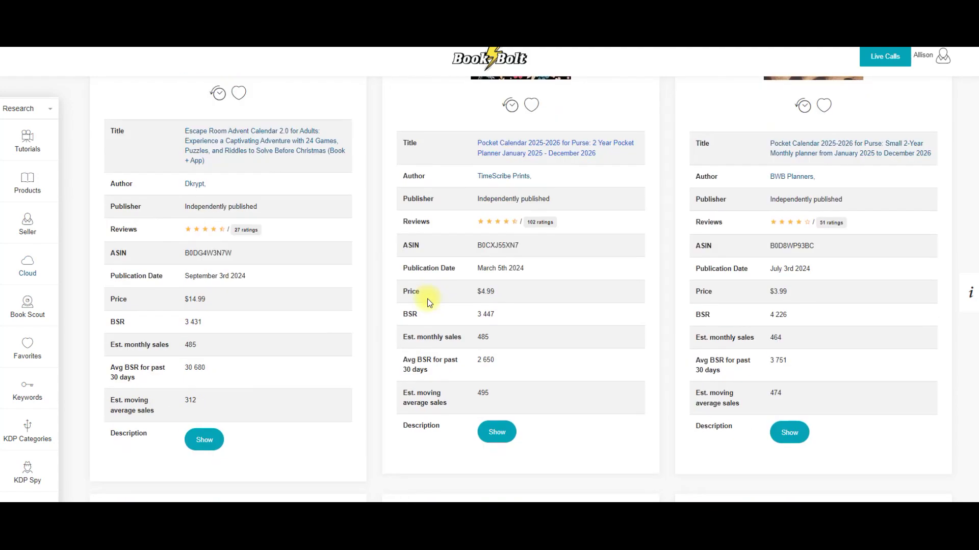
scroll(425, 306, "down", 10)
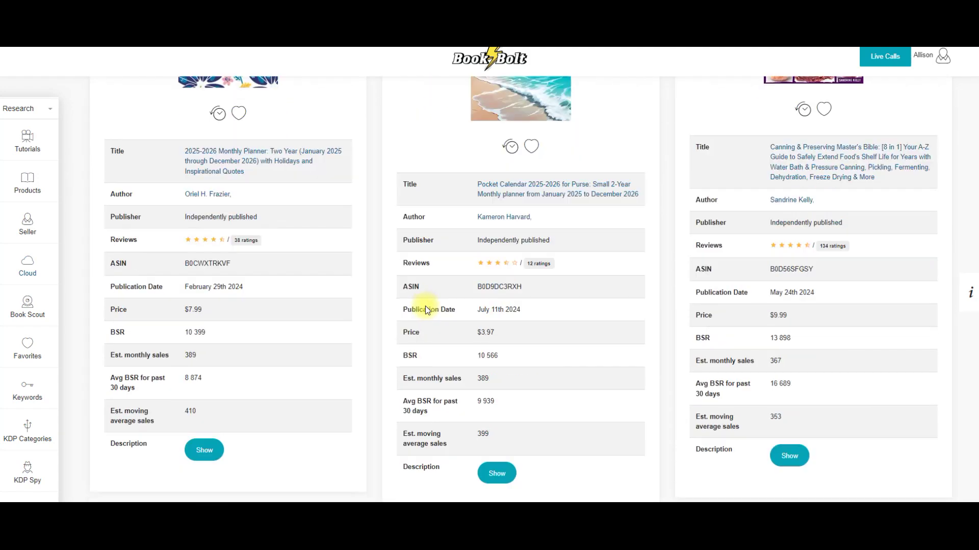
scroll(145, 264, "up", 20)
- Filter the Calendar results by keyword 'sexy' and open the Sexy Cosplay 365 Days Calendar listing
left_click(146, 264)
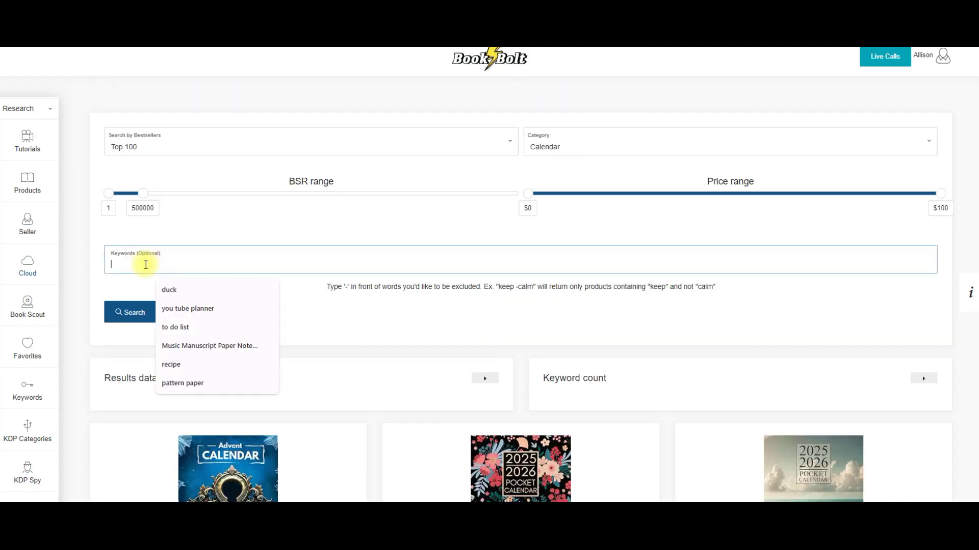
type("sexy")
key("Return")
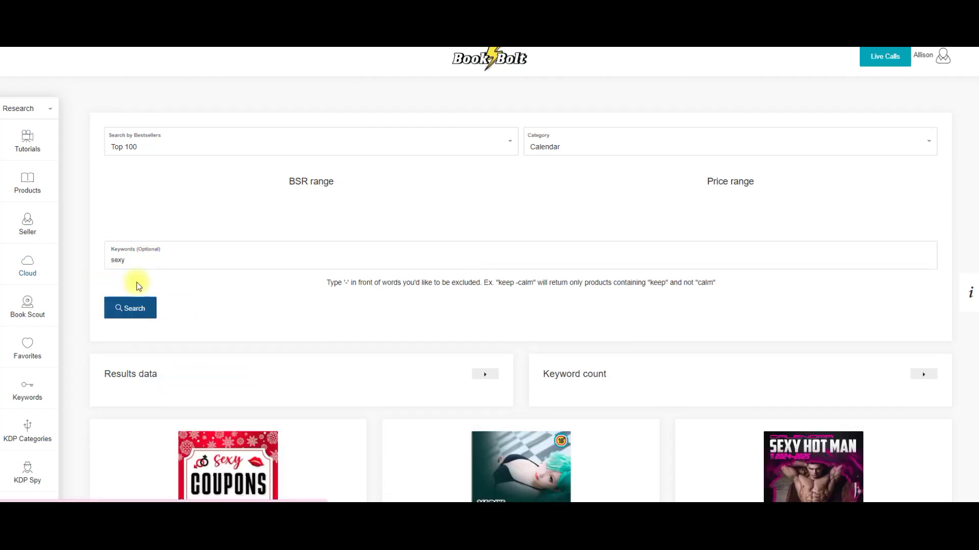
scroll(284, 300, "down", 4)
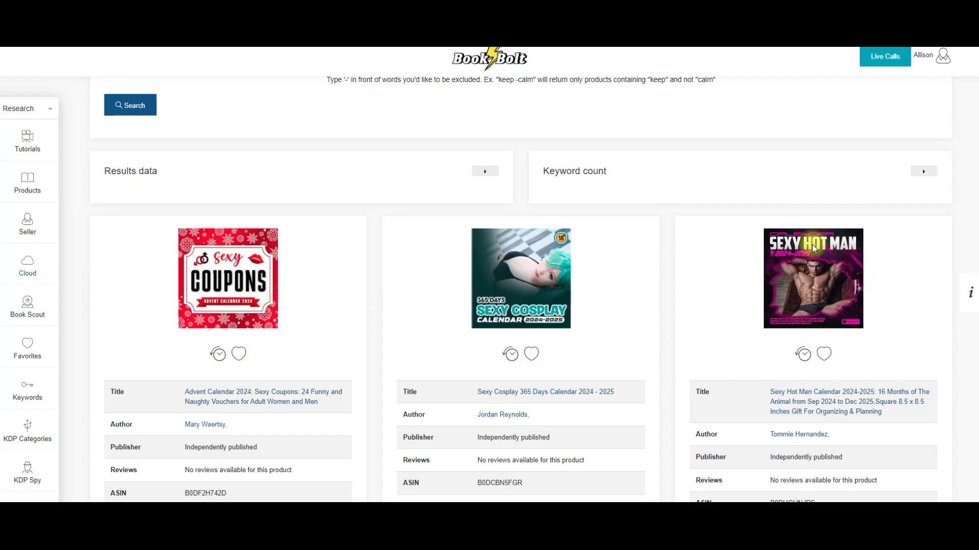
scroll(851, 304, "down", 3)
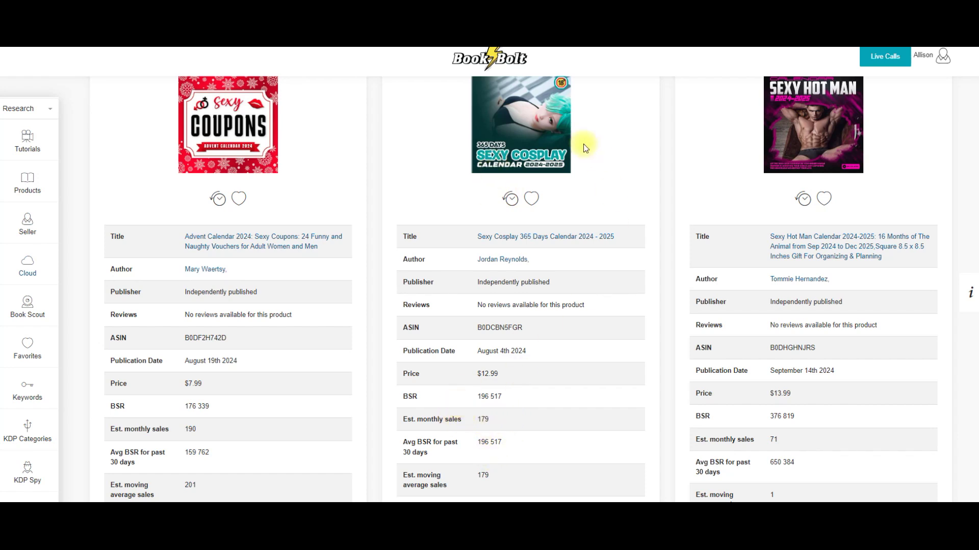
left_click(520, 238)
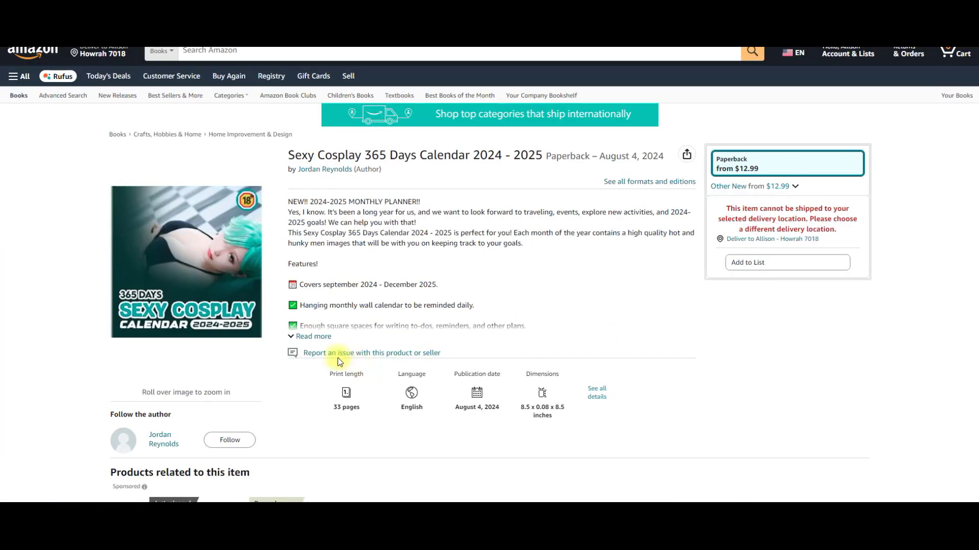
- Expand the Sexy Cosplay calendar's full description and scroll through its product details
left_click(314, 383)
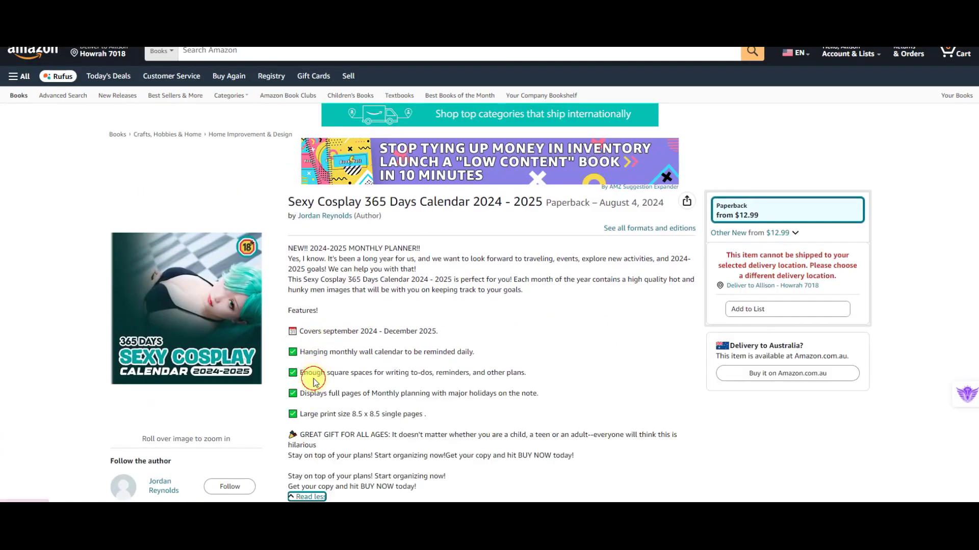
scroll(585, 350, "down", 3)
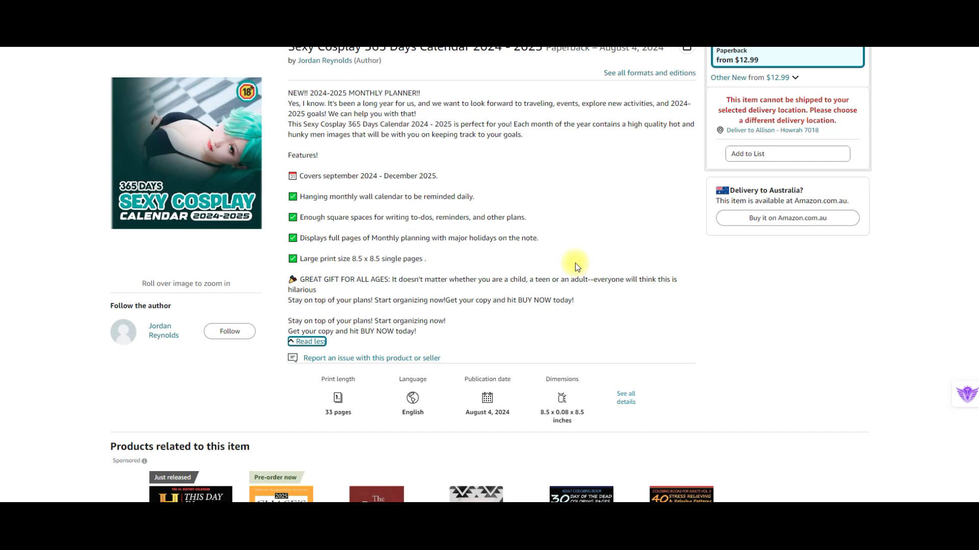
scroll(575, 263, "down", 2)
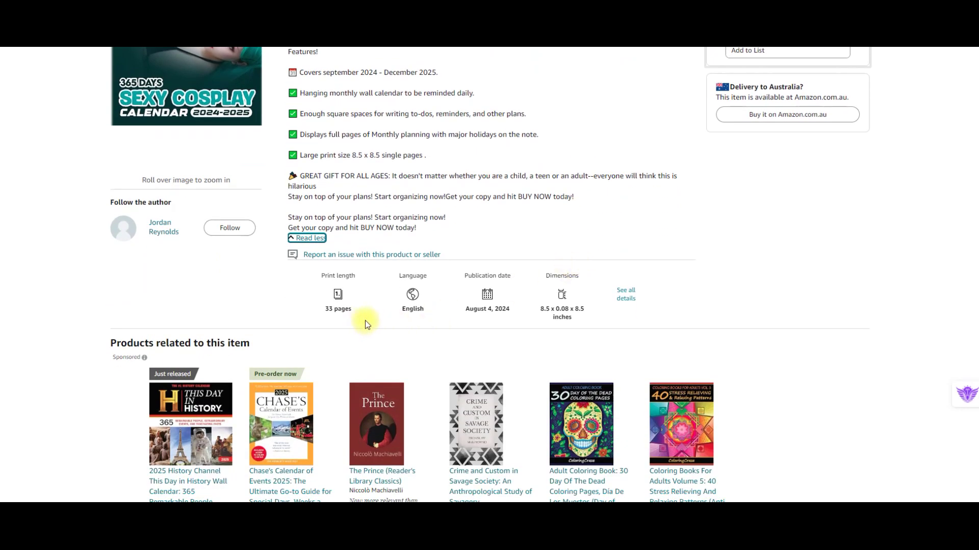
scroll(607, 317, "down", 8)
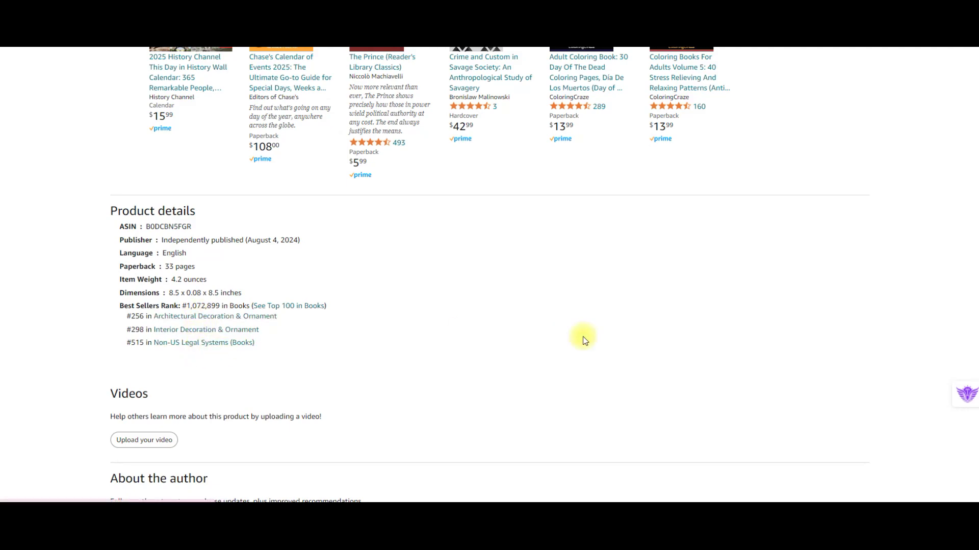
scroll(586, 339, "up", 7)
scroll(598, 340, "up", 5)
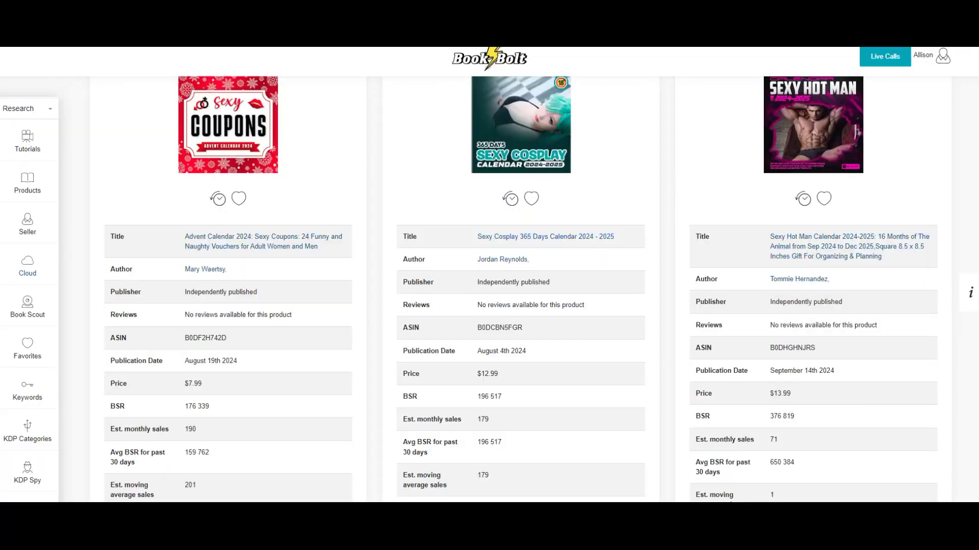
scroll(284, 204, "up", 7)
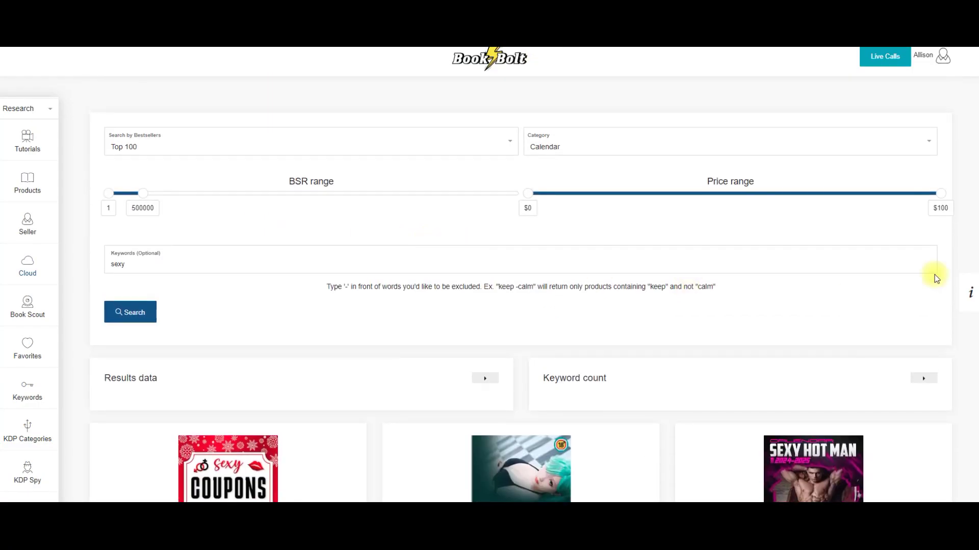
- Clear the 'sexy' keyword filter and switch to the Canva 'Artist Purrfection' cat calendar design
left_click(403, 41)
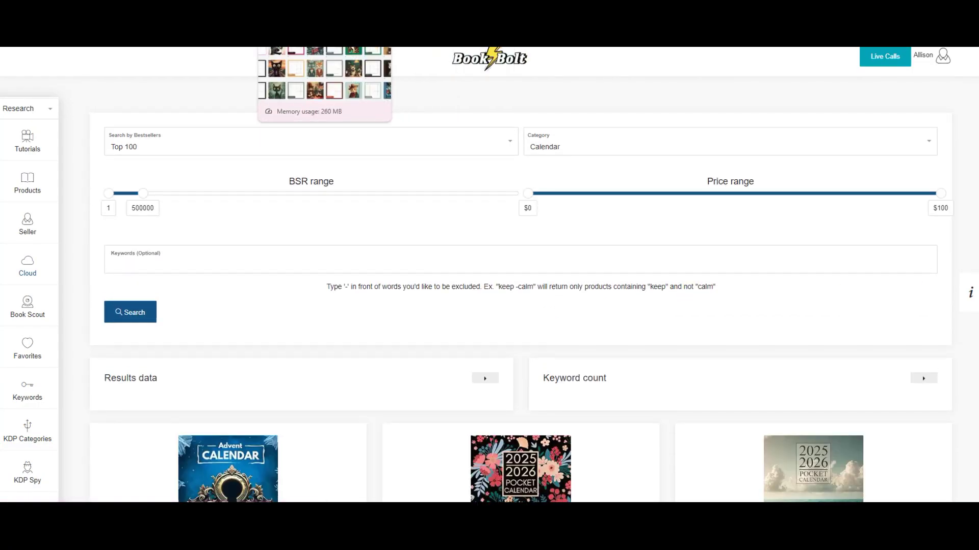
left_click(324, 39)
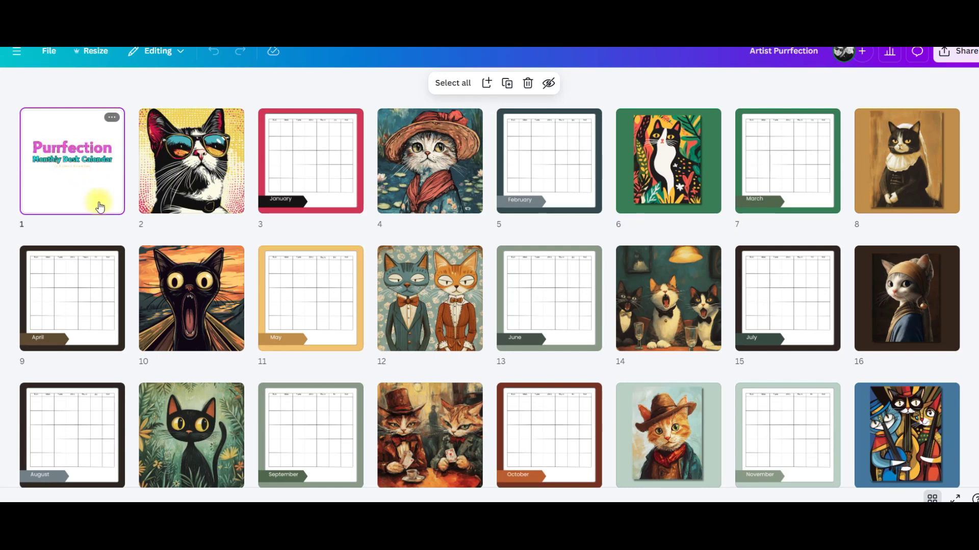
- Browse the cat calendar's page grid view in Canva
mouse_move(376, 253)
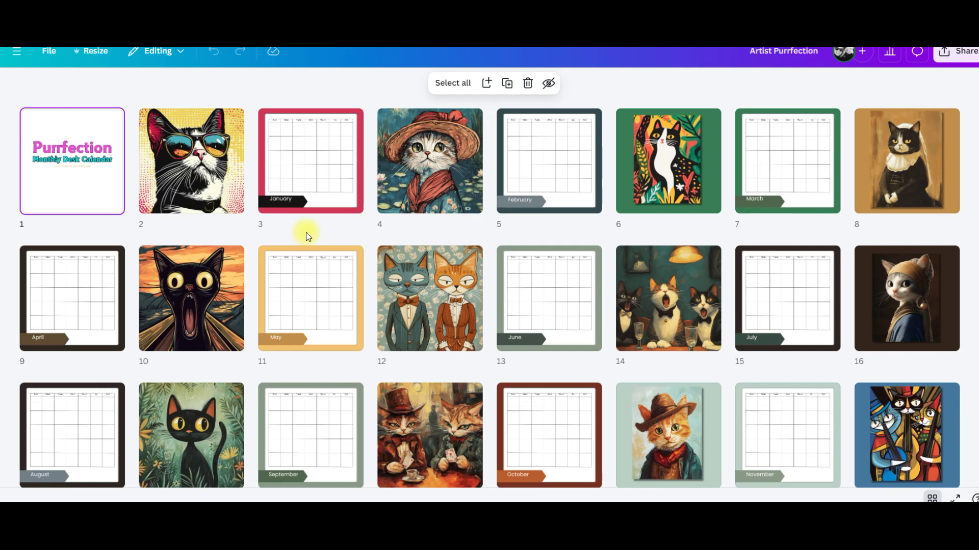
scroll(421, 262, "down", 2)
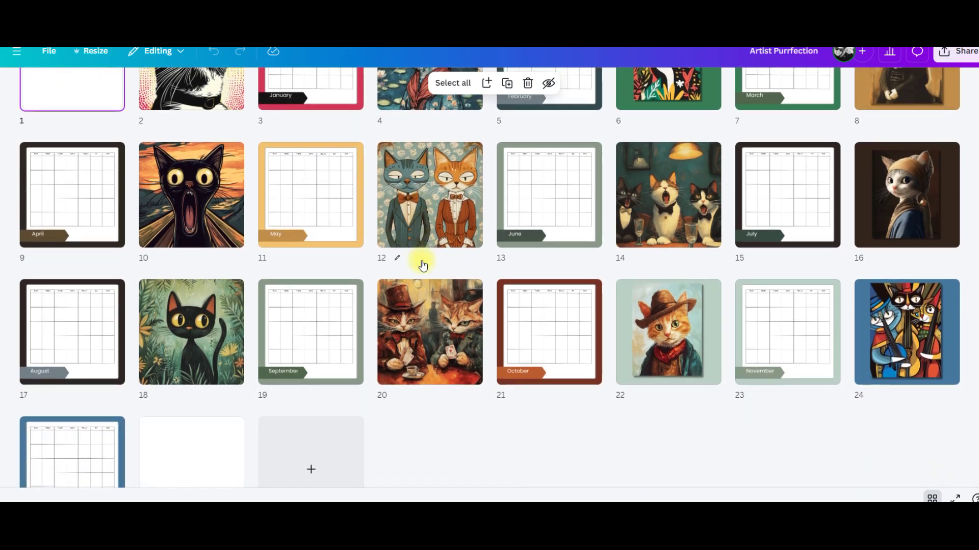
scroll(420, 266, "up", 2)
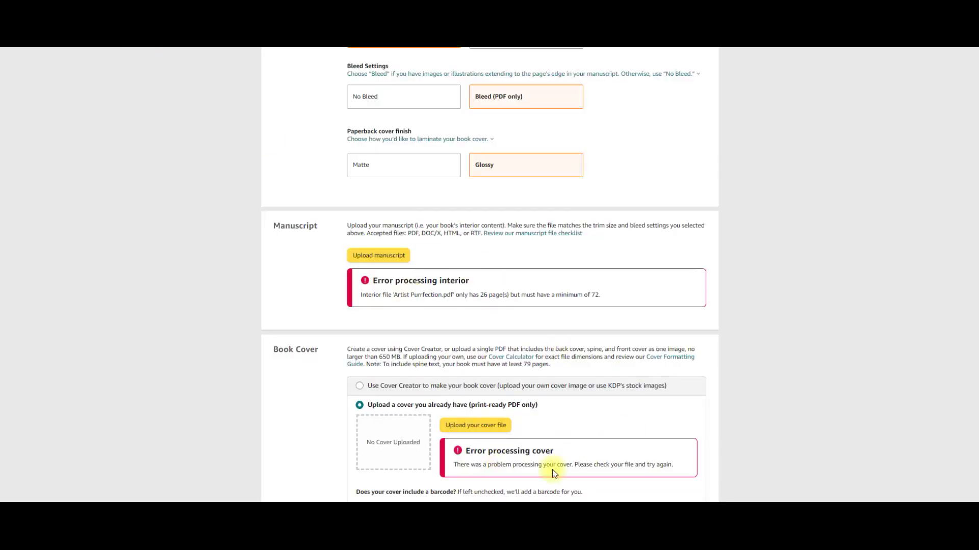
- Review KDP's interior page-count and cover processing errors, then go back to Paperback Details
scroll(449, 257, "down", 1)
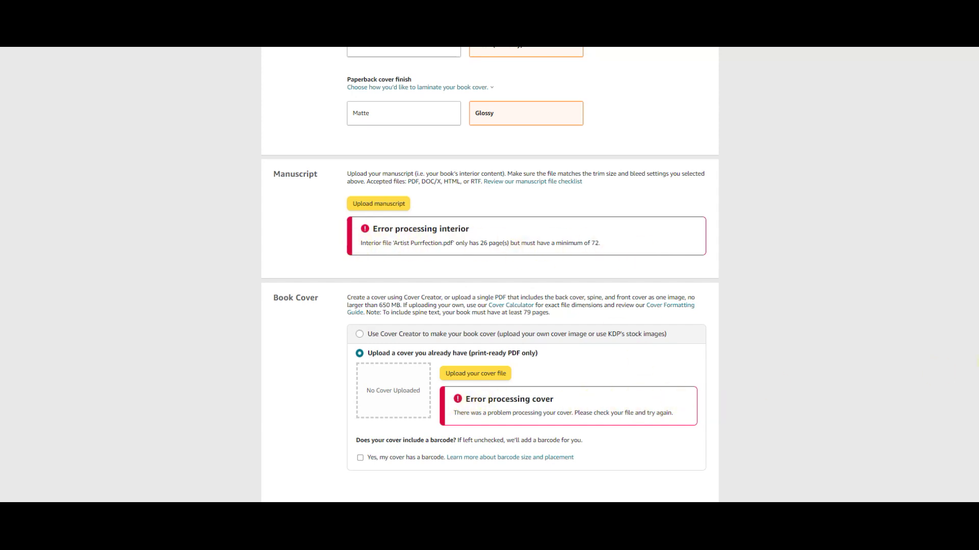
scroll(489, 276, "down", 7)
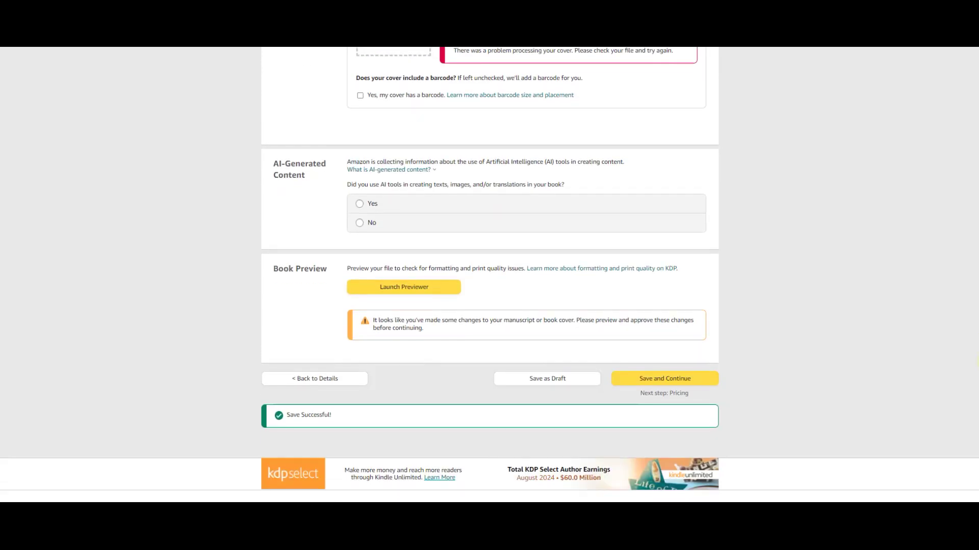
scroll(306, 418, "up", 1)
left_click(321, 430)
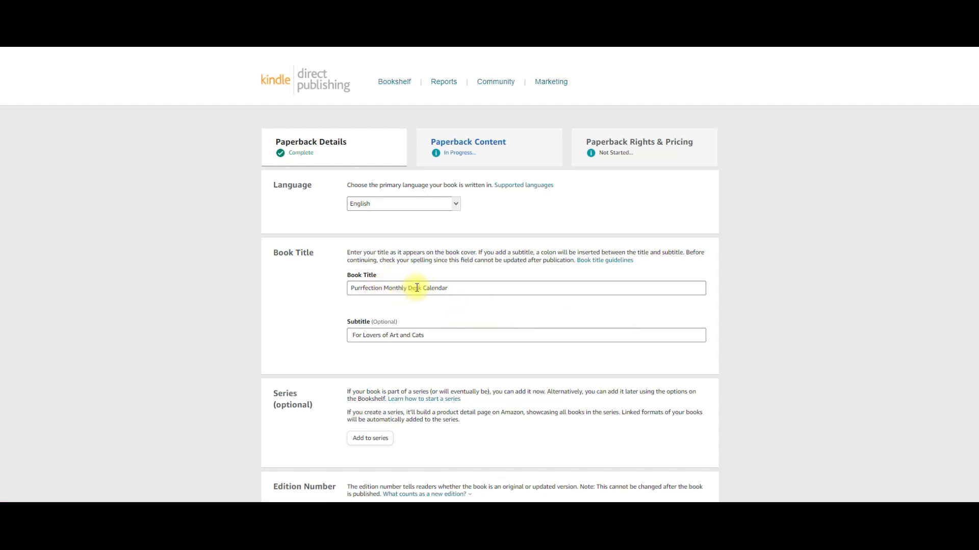
- Replace 'Desk Calendar' in the book title with 'Planner' and save the paperback as a draft
left_click(417, 288)
left_click_drag(448, 288, 410, 288)
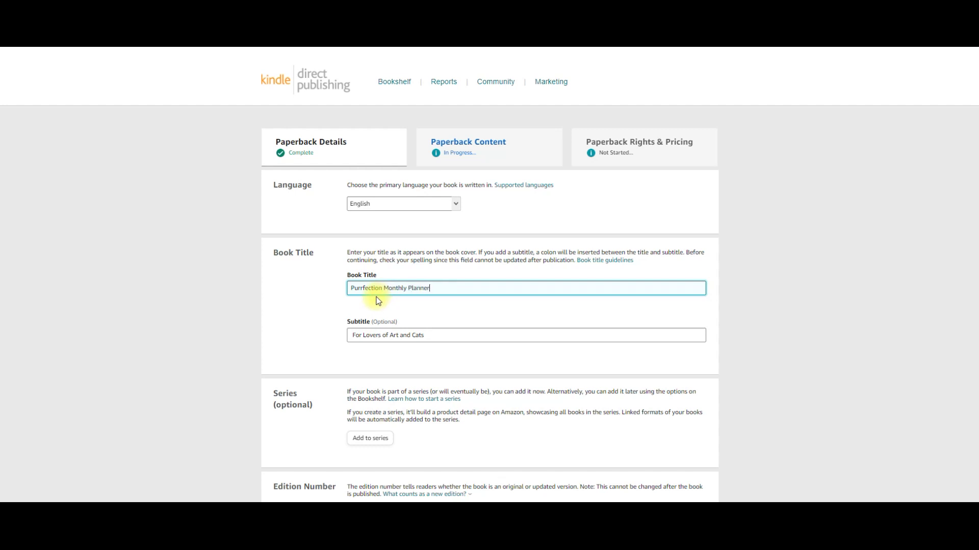
scroll(561, 371, "down", 3)
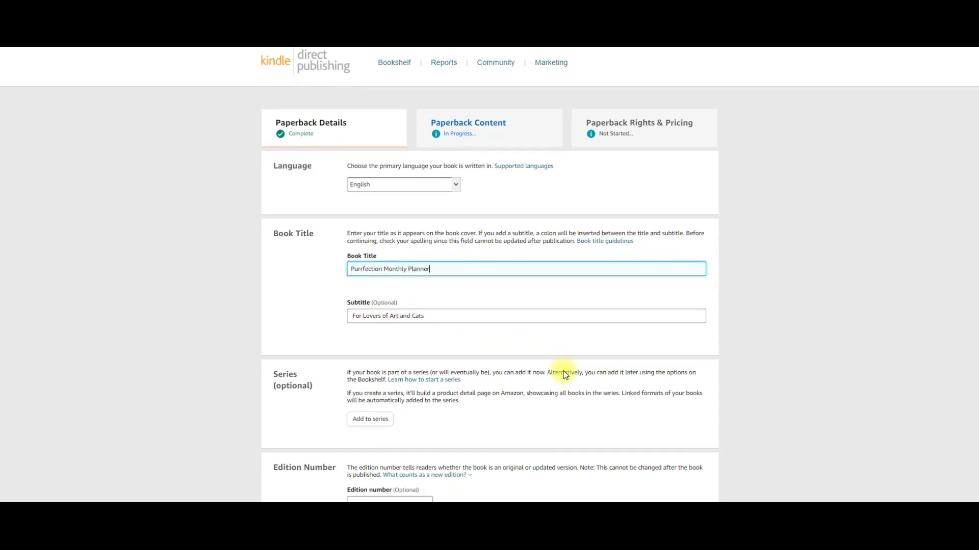
scroll(564, 374, "down", 14)
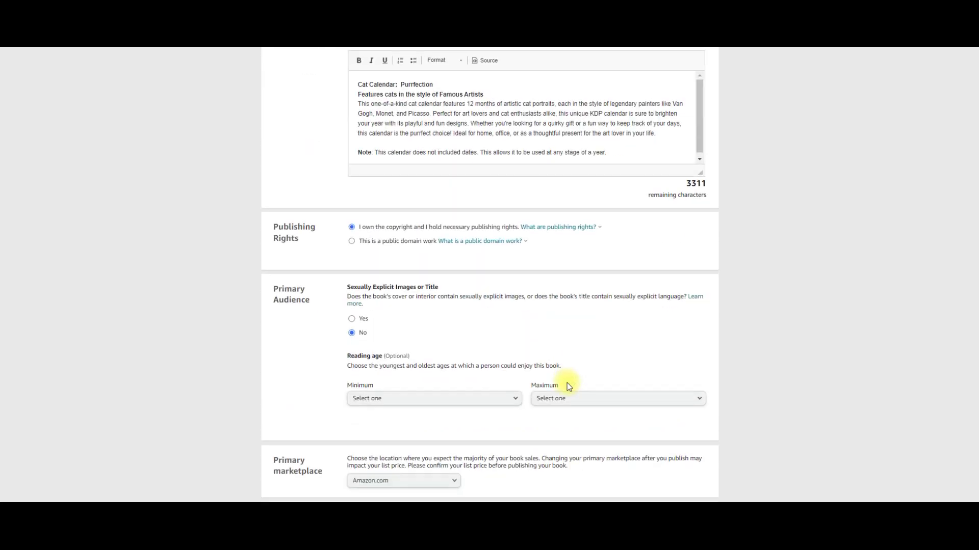
scroll(566, 383, "down", 11)
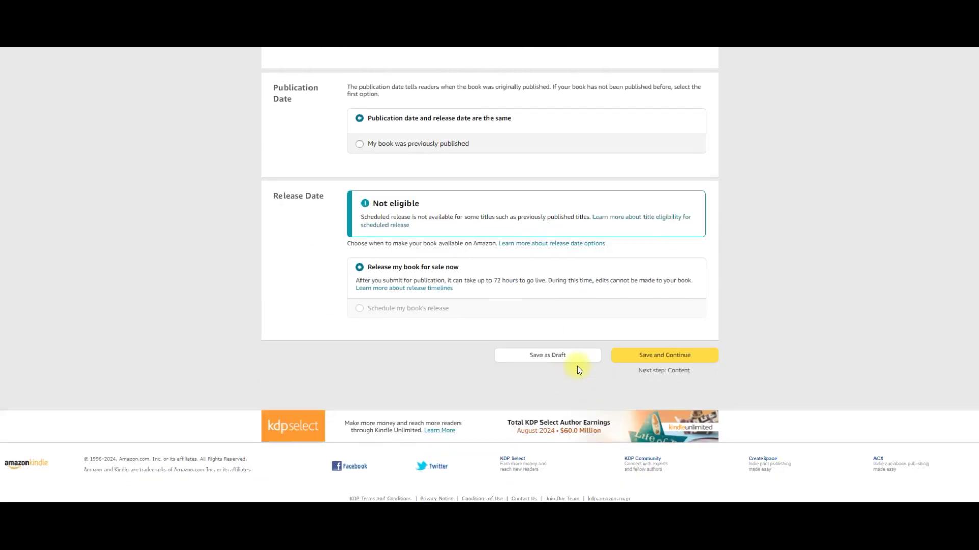
left_click(563, 358)
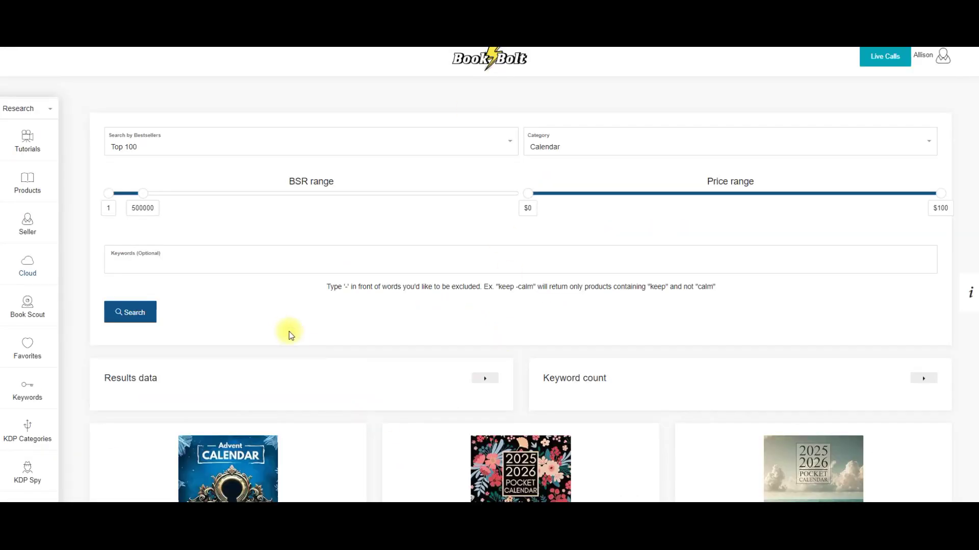
- Scroll through the Top 100 Calendar results, including the Escape Room Advent Calendar, and back up
scroll(288, 335, "down", 3)
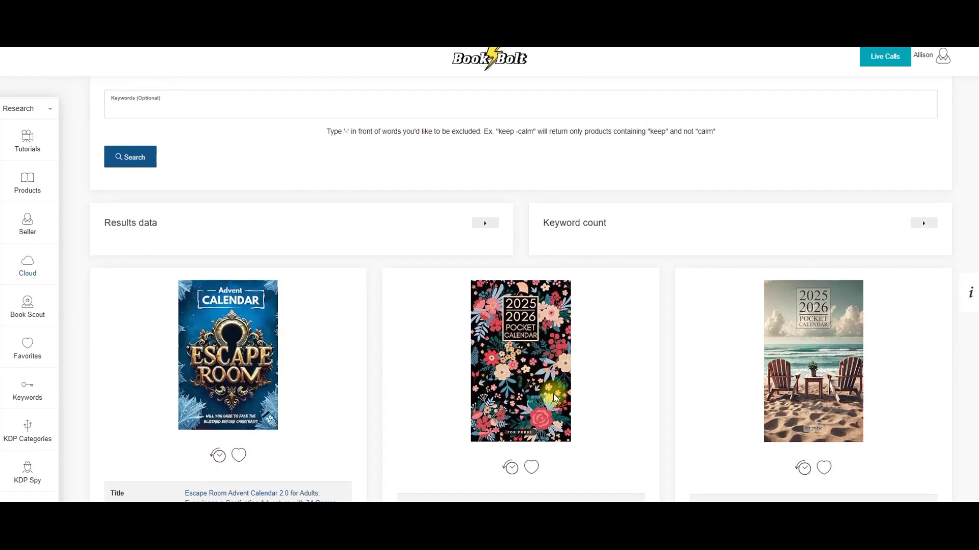
scroll(554, 398, "down", 2)
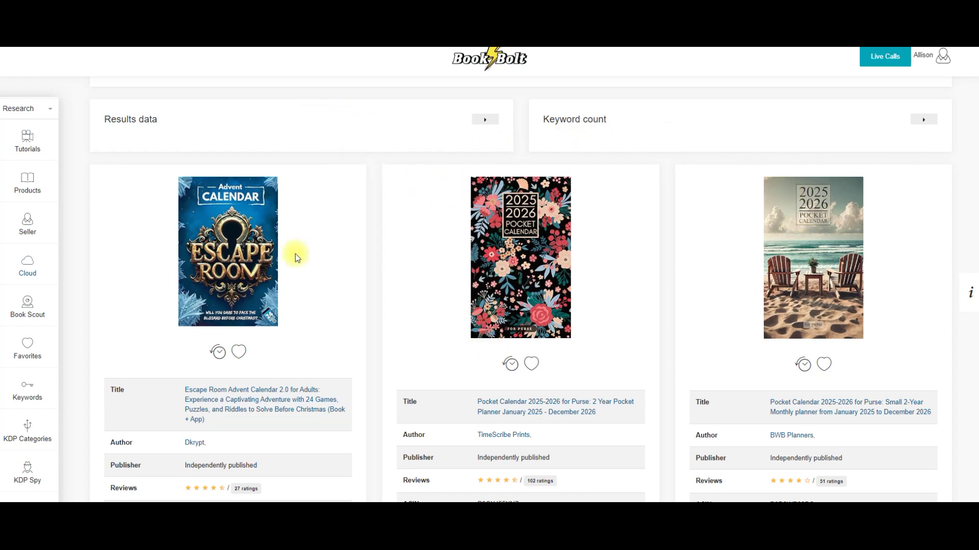
scroll(284, 198, "up", 3)
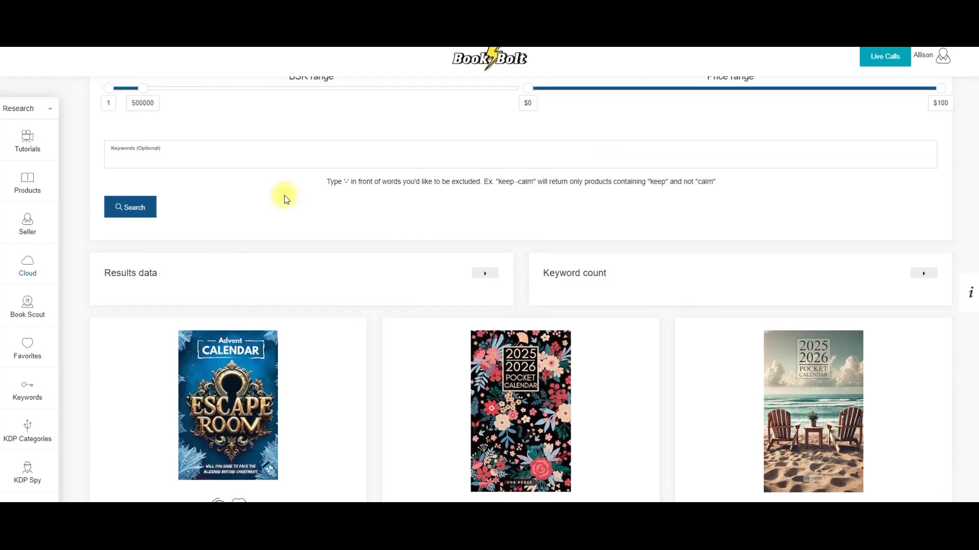
scroll(284, 198, "up", 2)
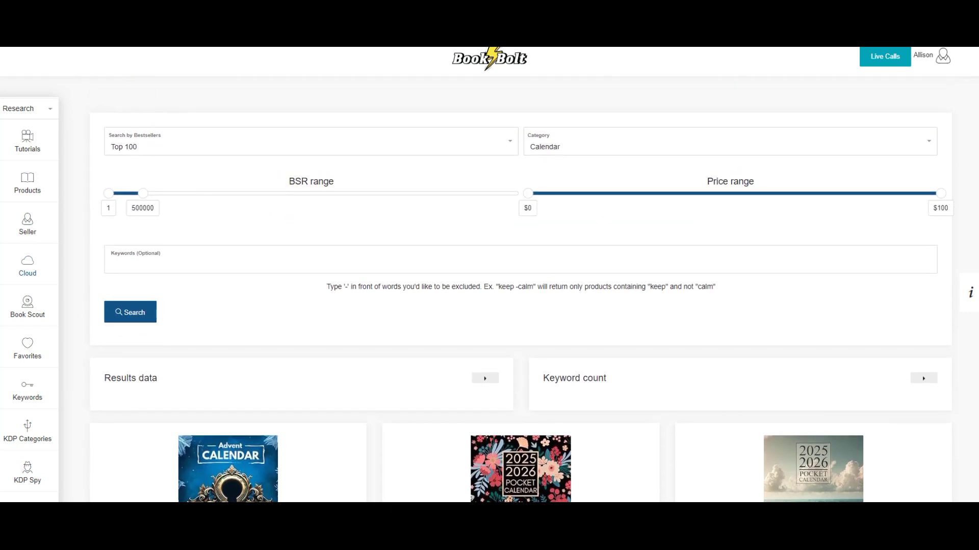